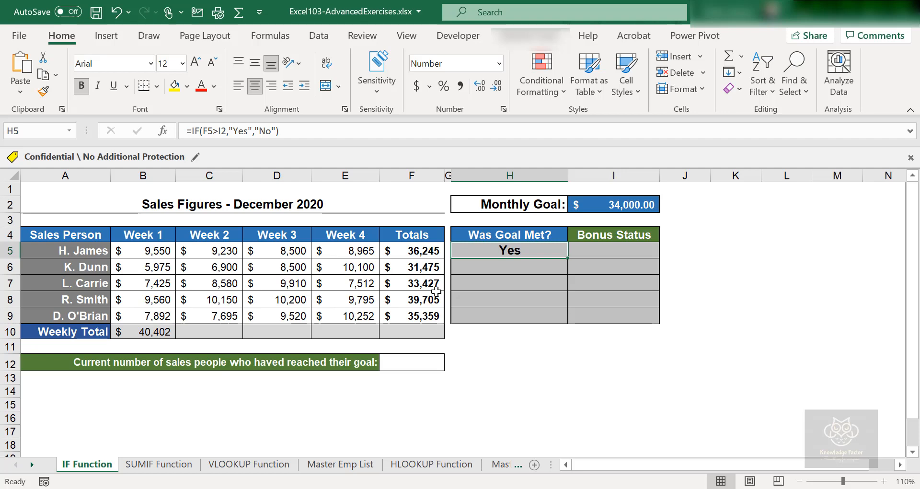
click(433, 251)
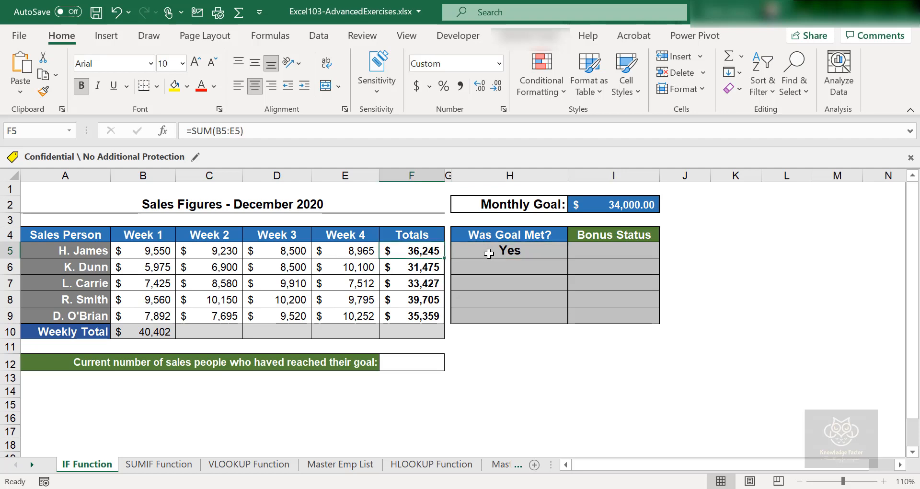
click(489, 253)
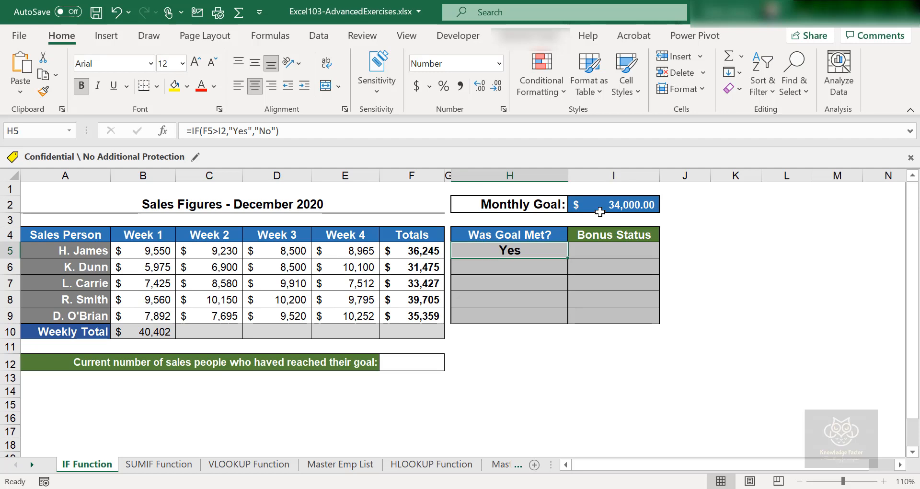
click(615, 204)
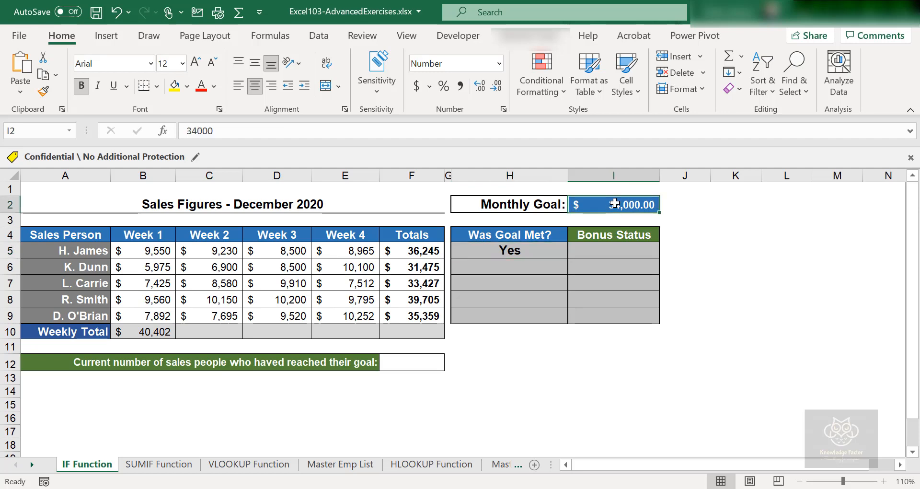
click(507, 250)
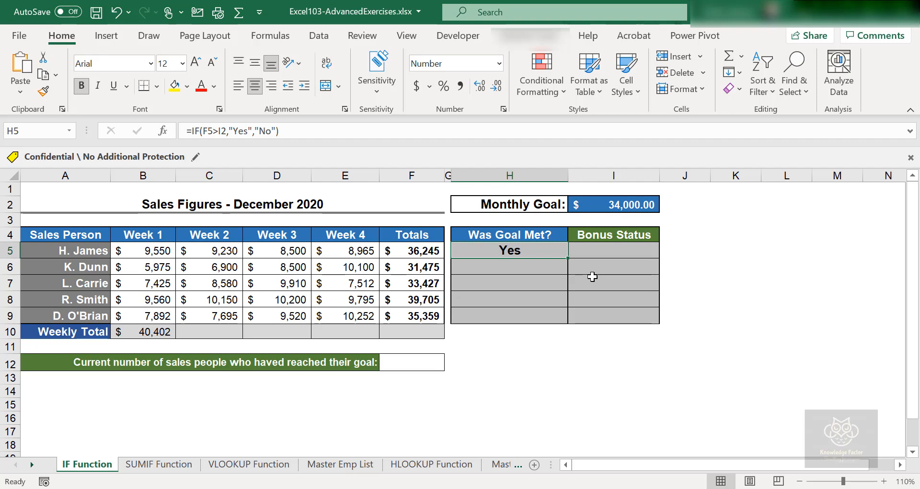
double_click(536, 250)
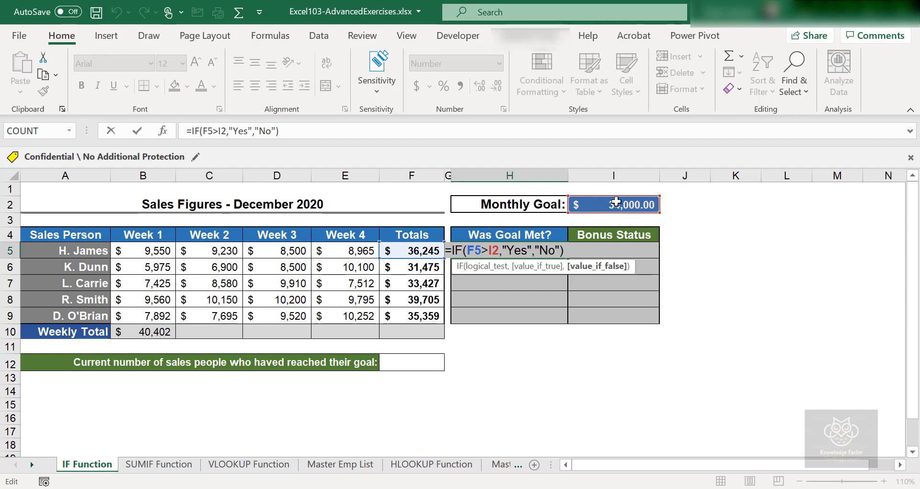
key(Return)
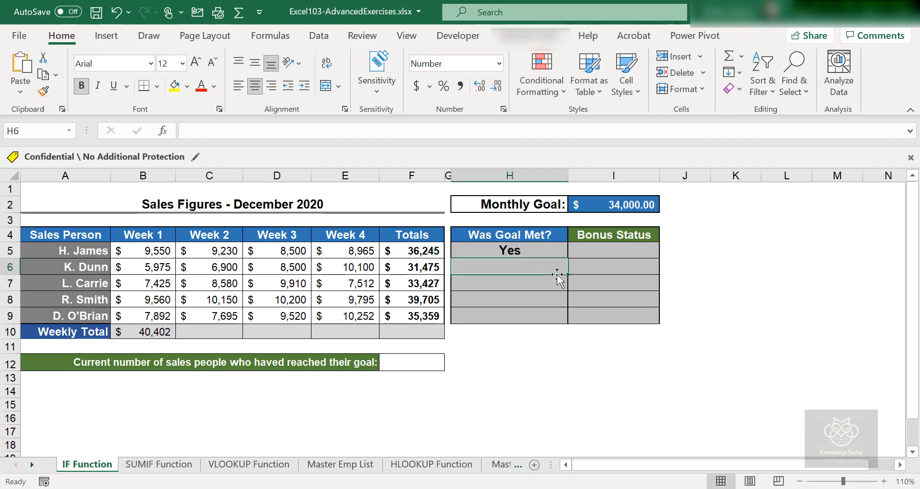
- Fill H5's goal check down to H9, giving Yes, Yes, No, Yes, Yes
click(548, 255)
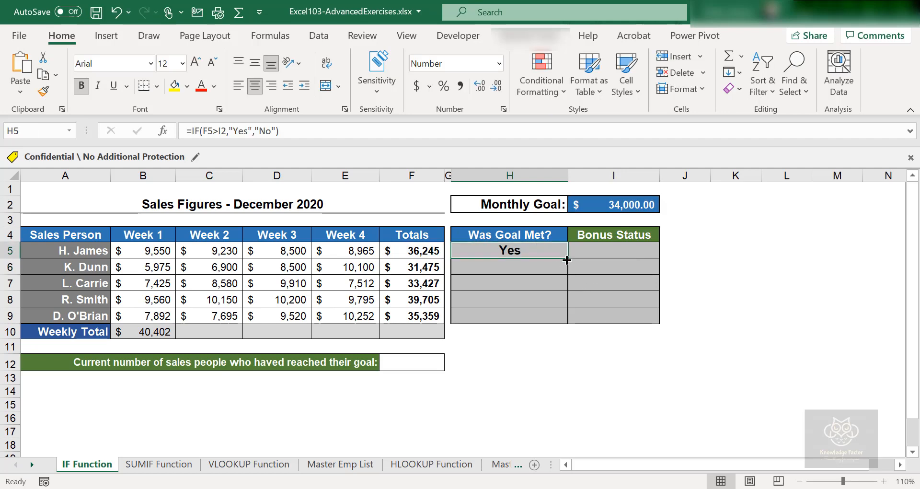
drag(566, 260, 567, 320)
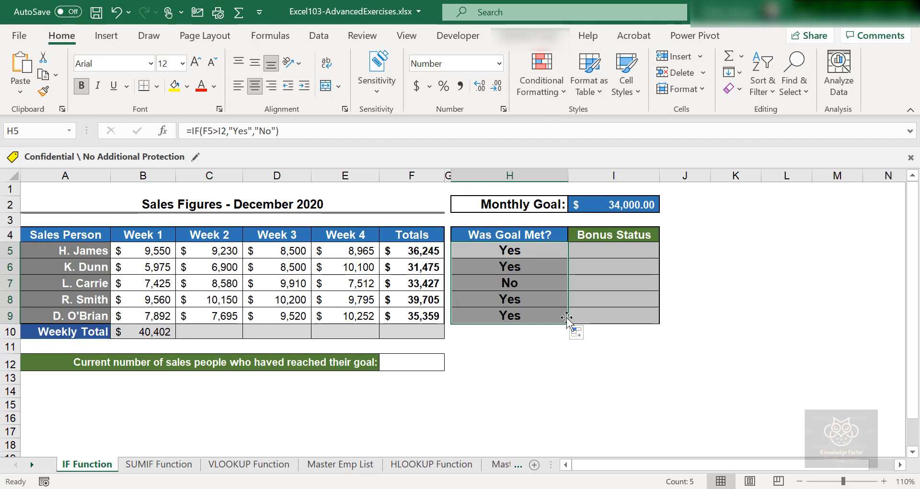
click(536, 249)
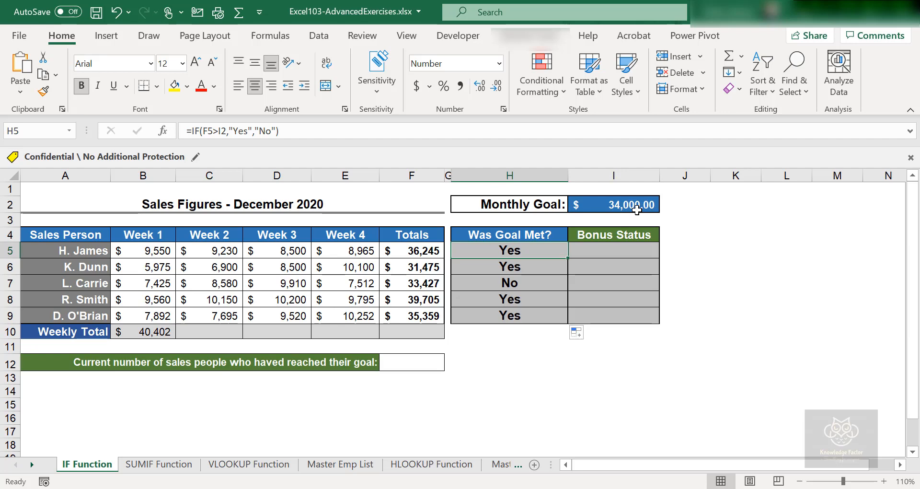
click(511, 268)
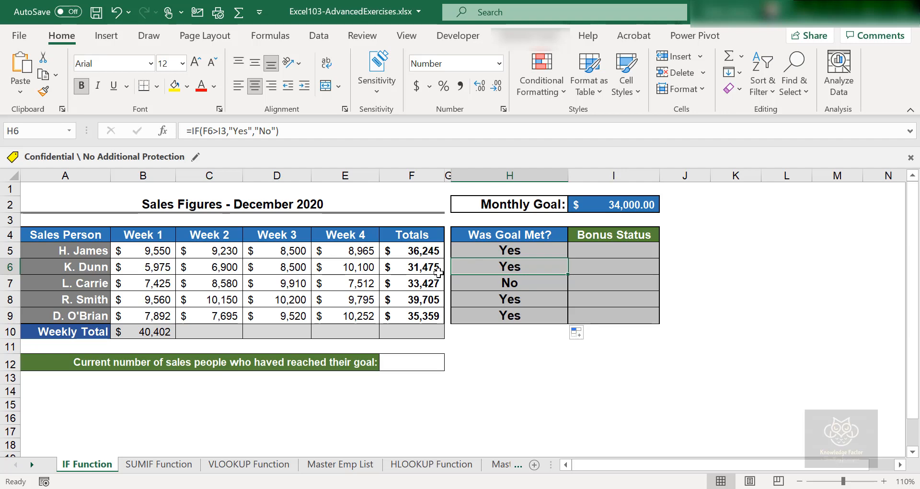
double_click(507, 268)
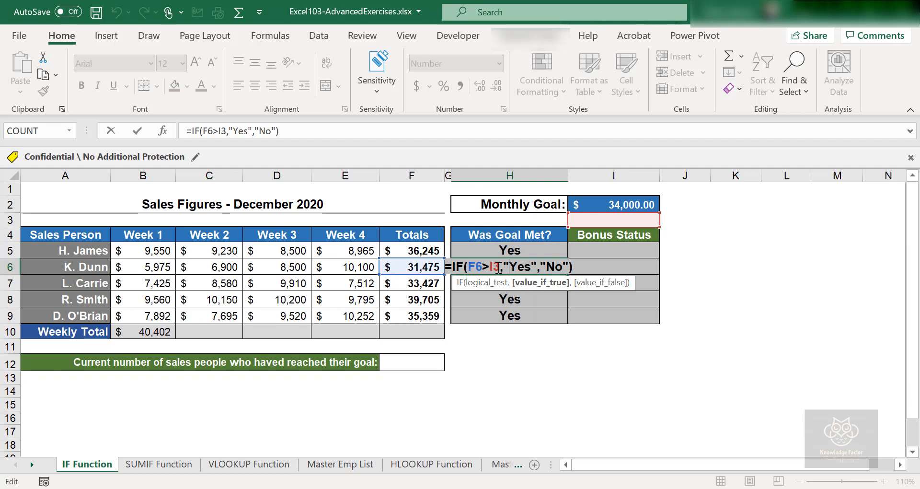
double_click(513, 250)
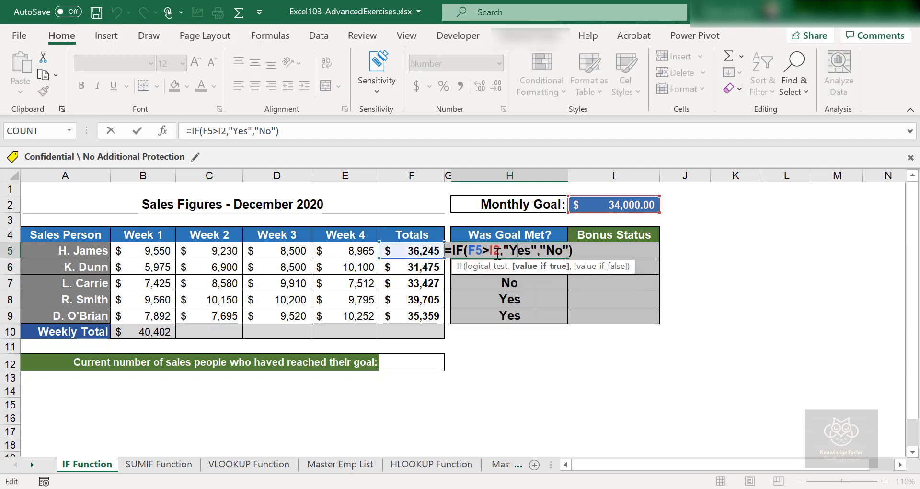
key(Escape)
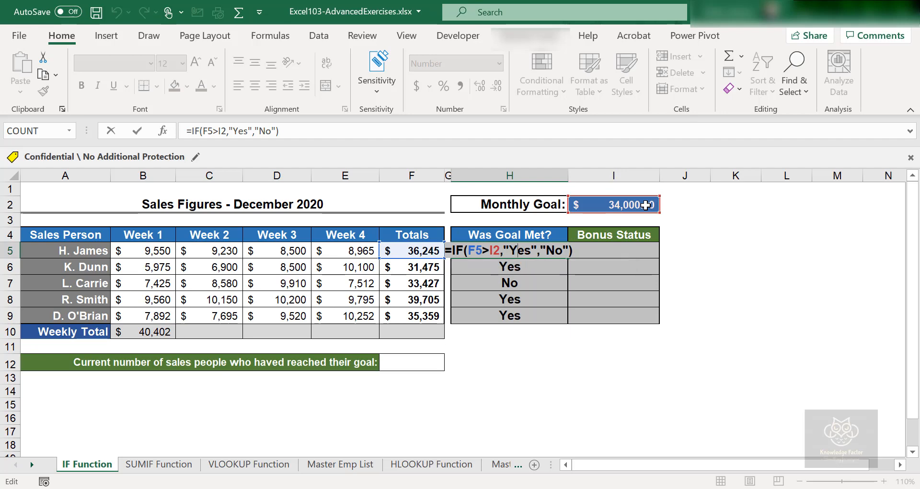
key(Escape)
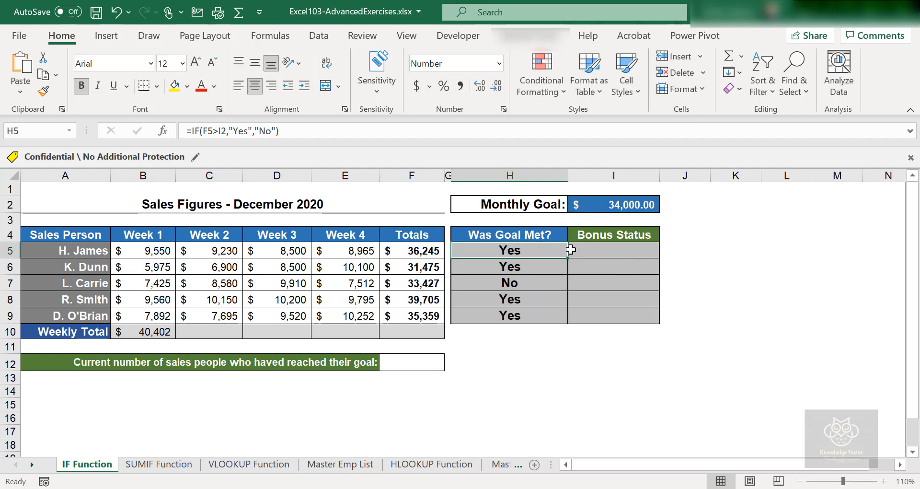
double_click(527, 263)
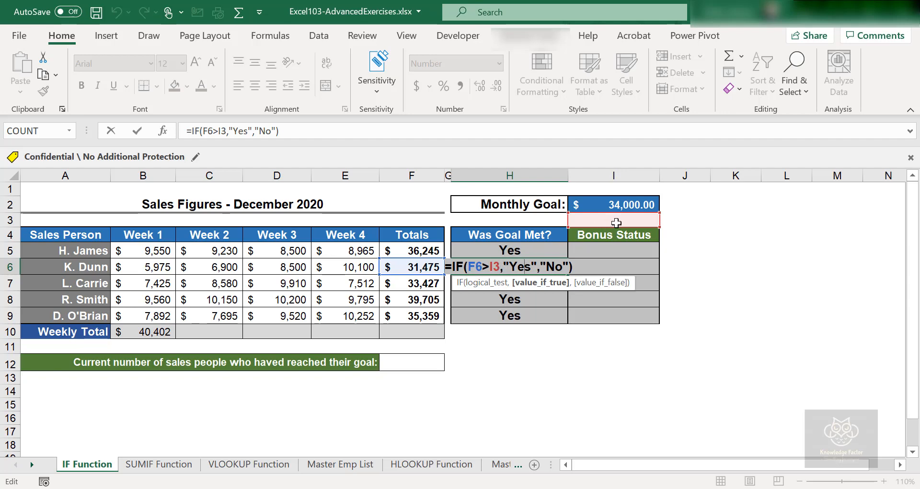
key(Return)
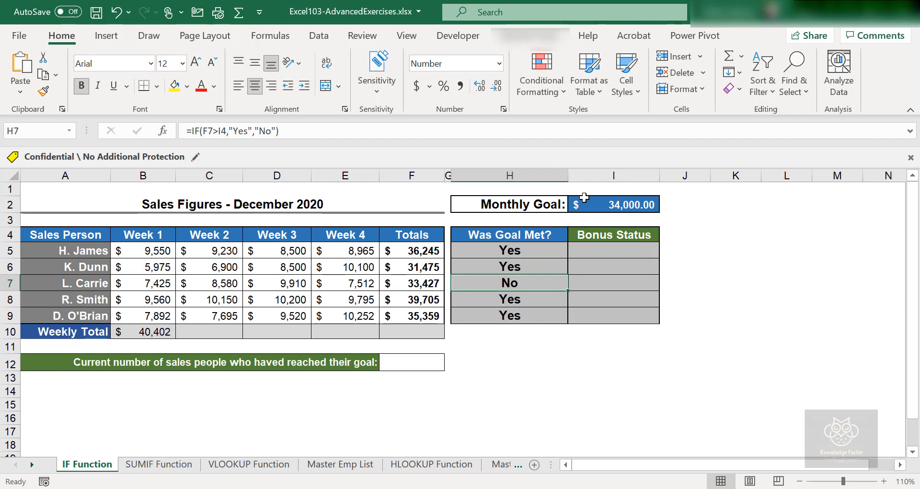
double_click(509, 283)
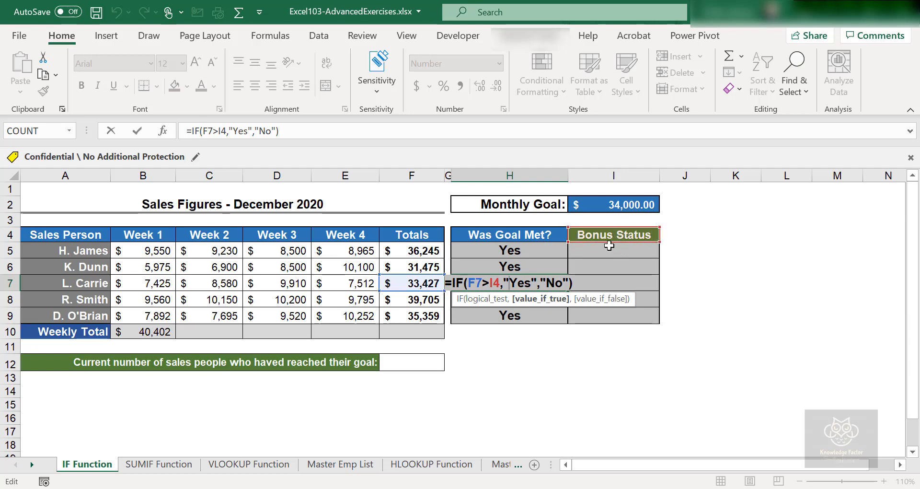
key(Return)
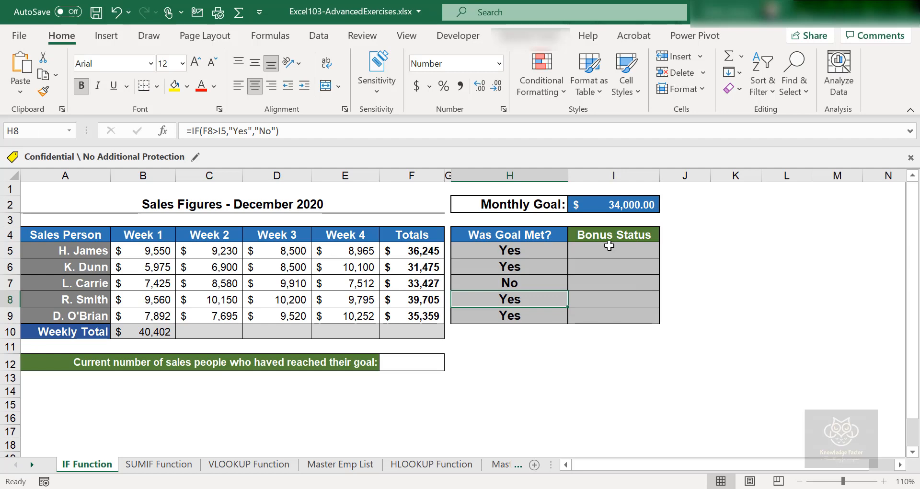
double_click(540, 297)
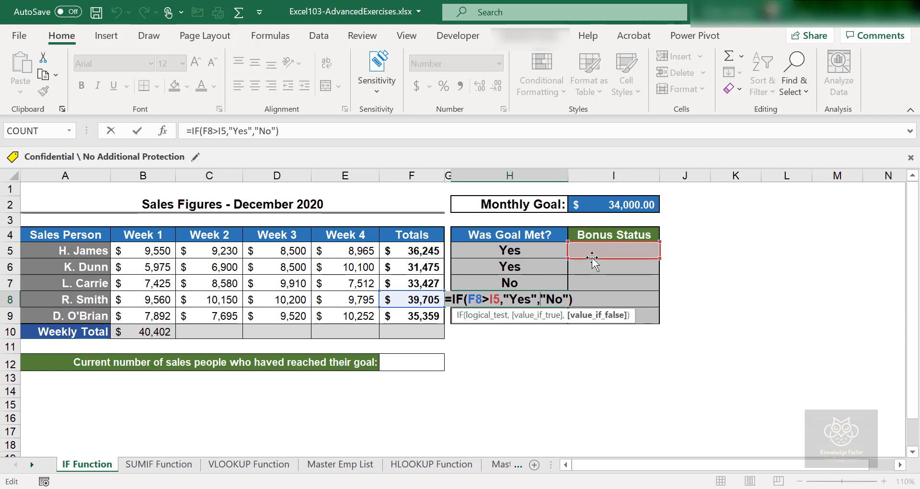
key(Return)
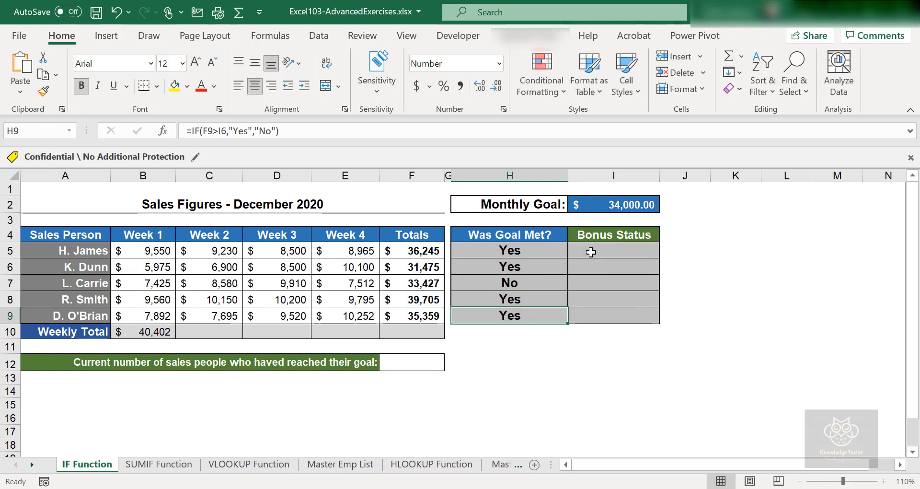
click(614, 201)
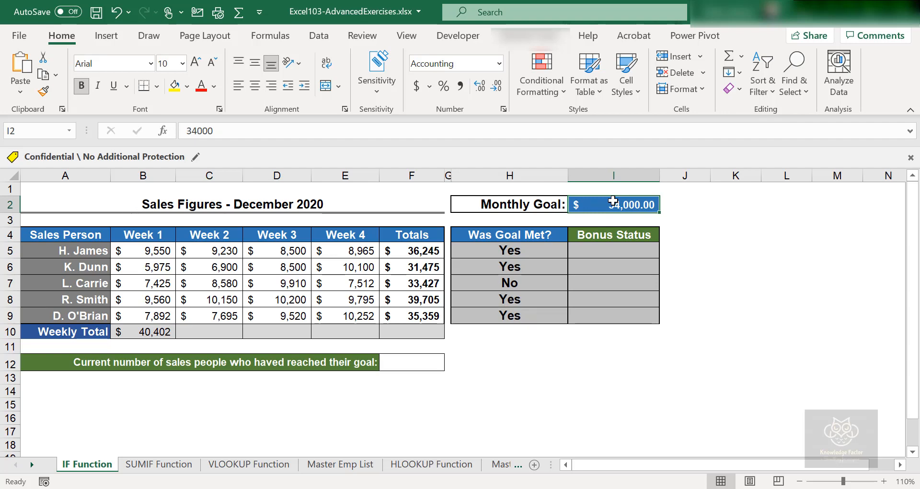
- Make H5's goal reference absolute so it reads =IF(F5>$I$2,"Yes","No")
click(521, 252)
double_click(521, 252)
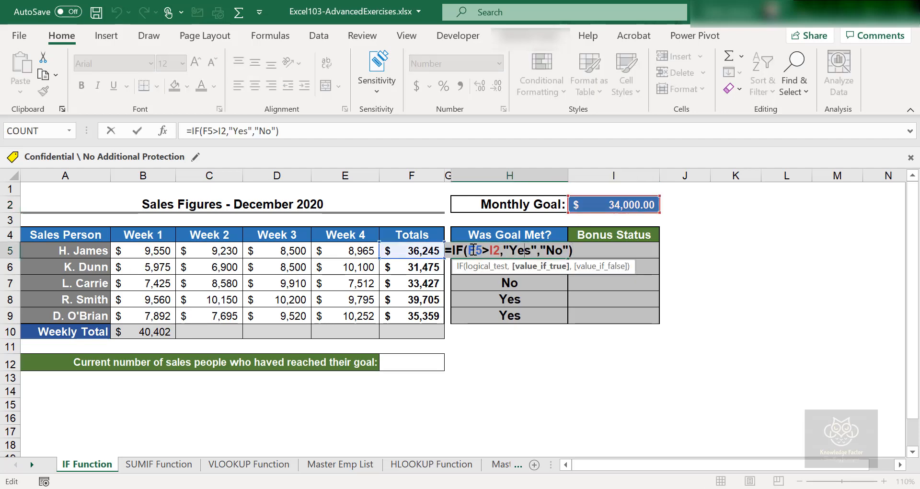
click(490, 249)
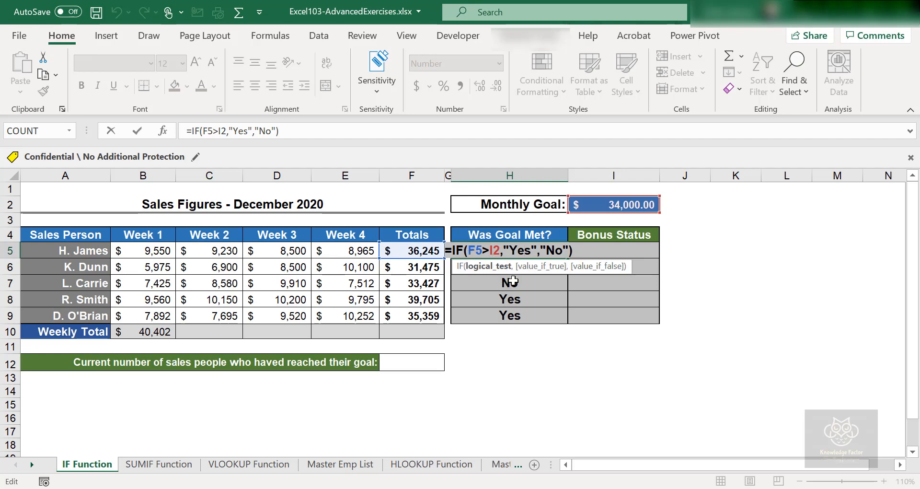
text($I)
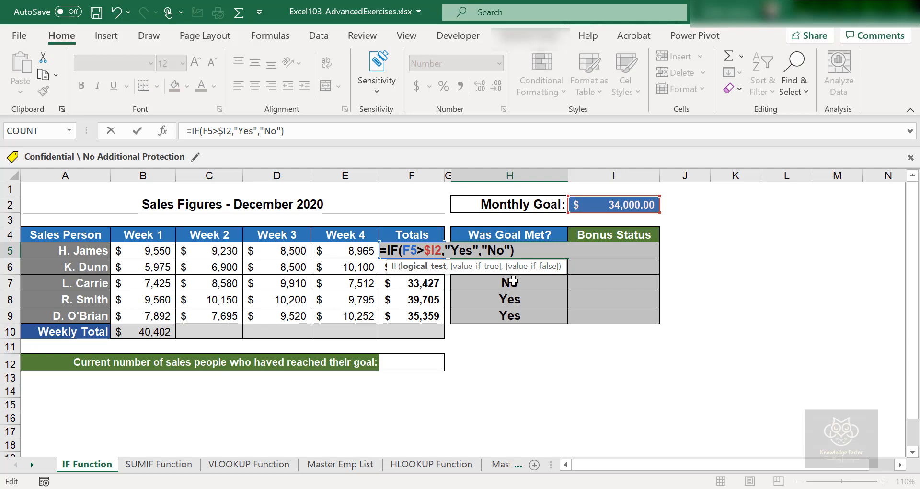
text($)
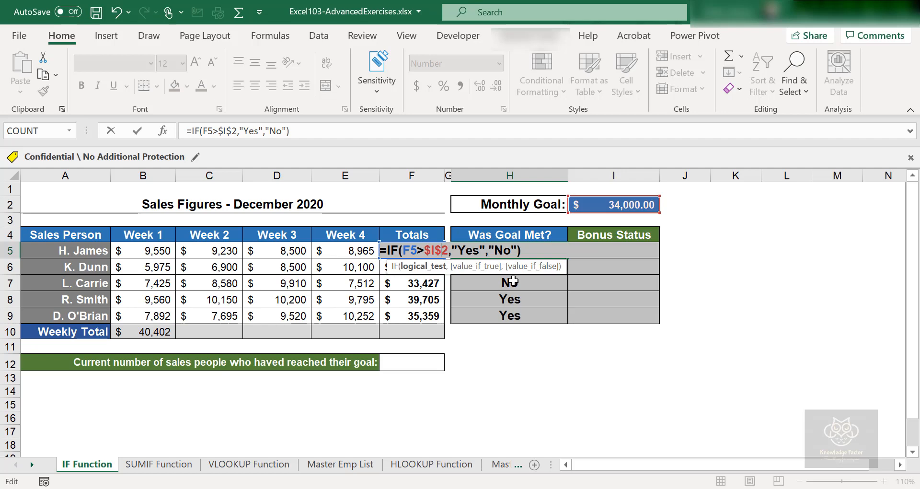
key(ctrl+Return)
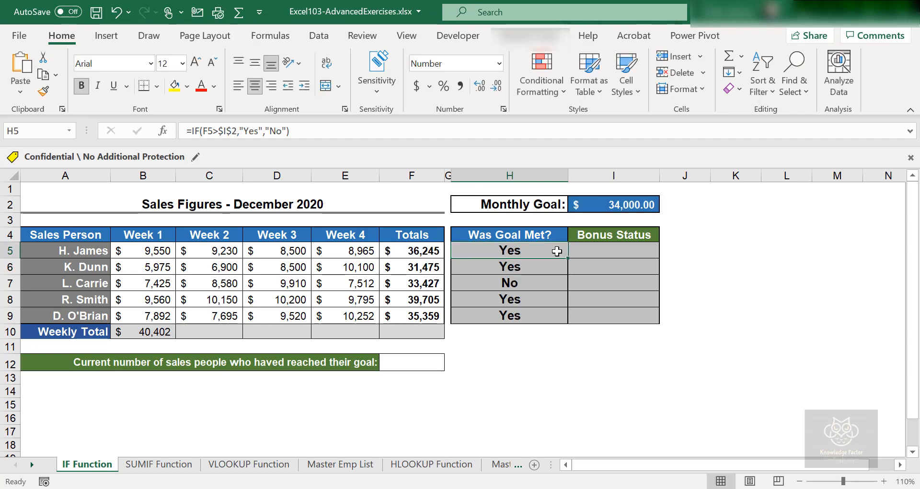
- Copy H5's locked formula into H6:H9 and check each copy compares against $I$2
drag(568, 259, 568, 258)
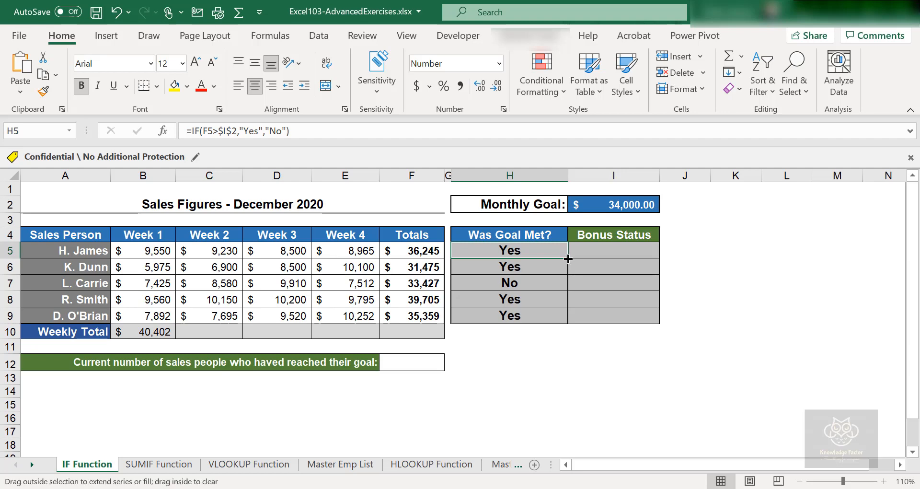
double_click(568, 259)
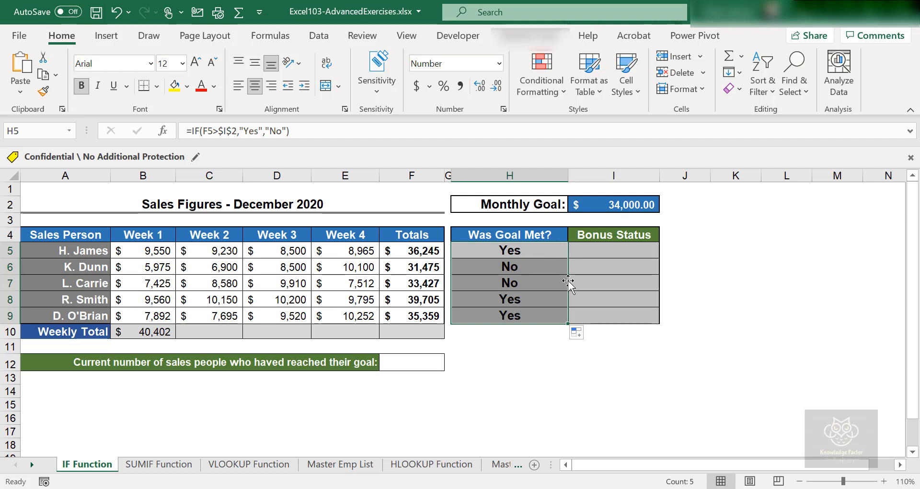
double_click(540, 267)
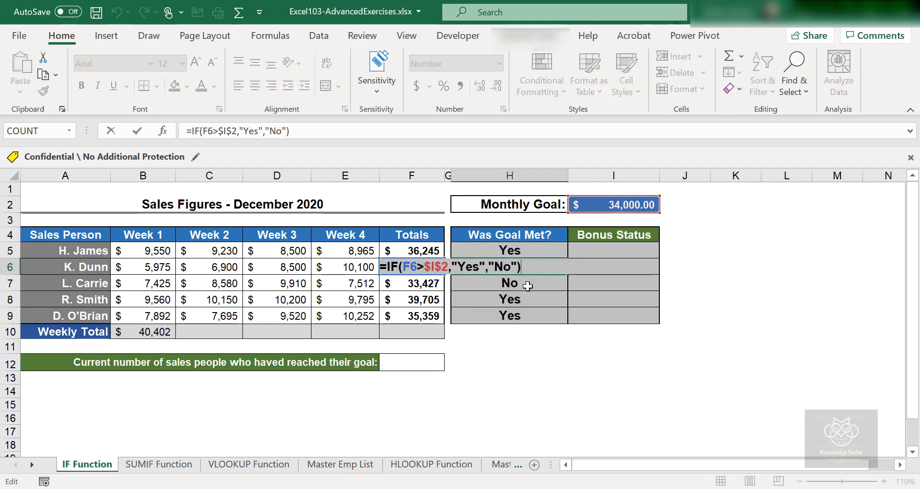
double_click(528, 286)
double_click(525, 301)
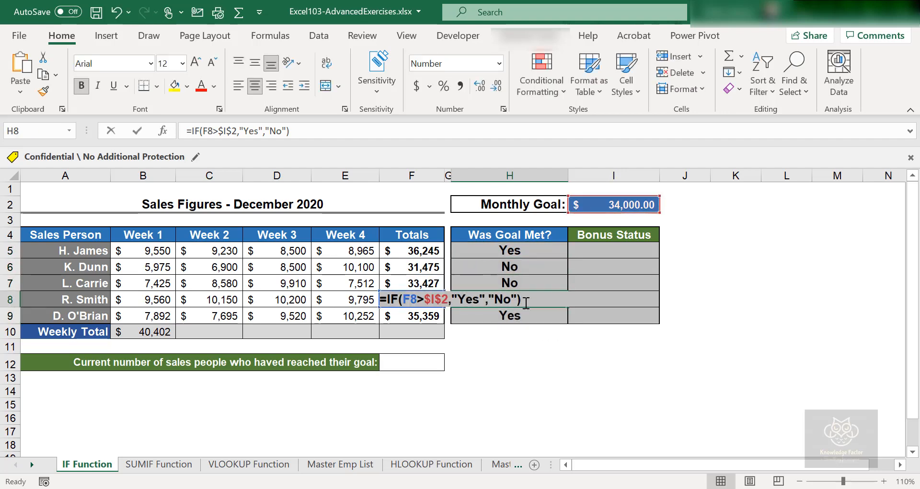
double_click(525, 316)
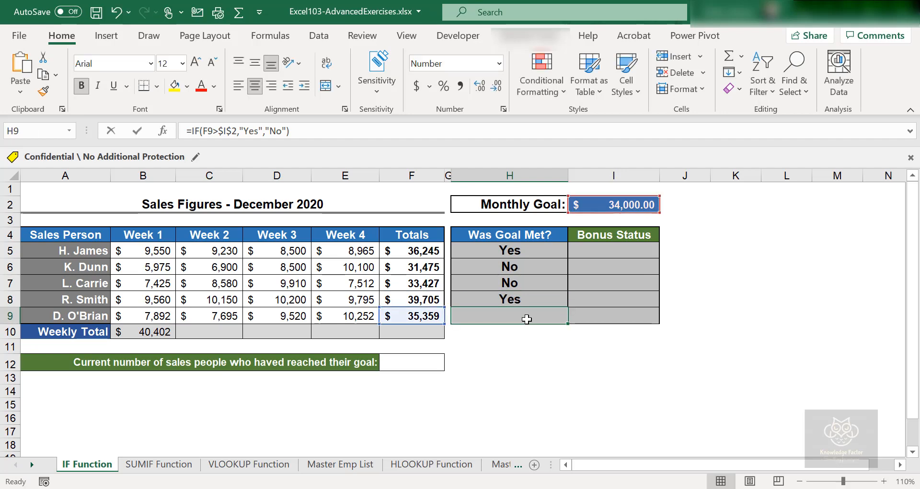
click(523, 367)
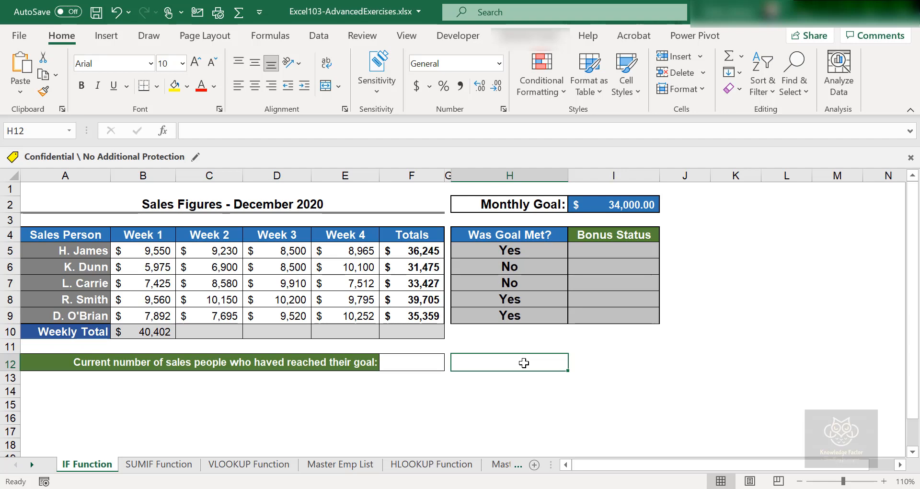
- Delete the results in H6:H9, then name the monthly goal cell I2 'Goal' via the Name Box
drag(503, 265, 505, 321)
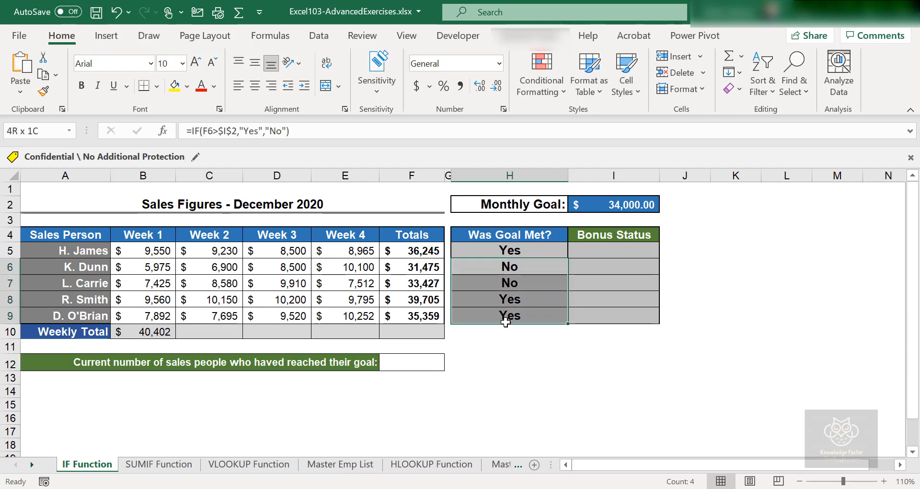
key(Delete)
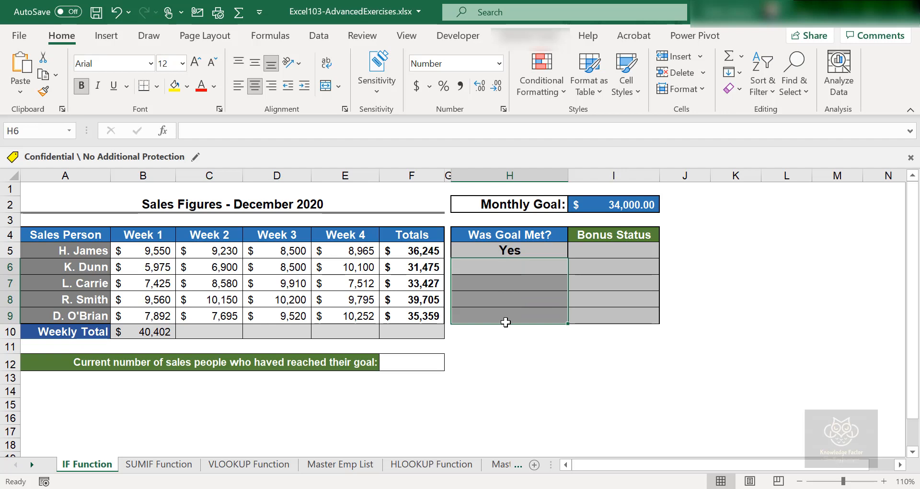
click(617, 204)
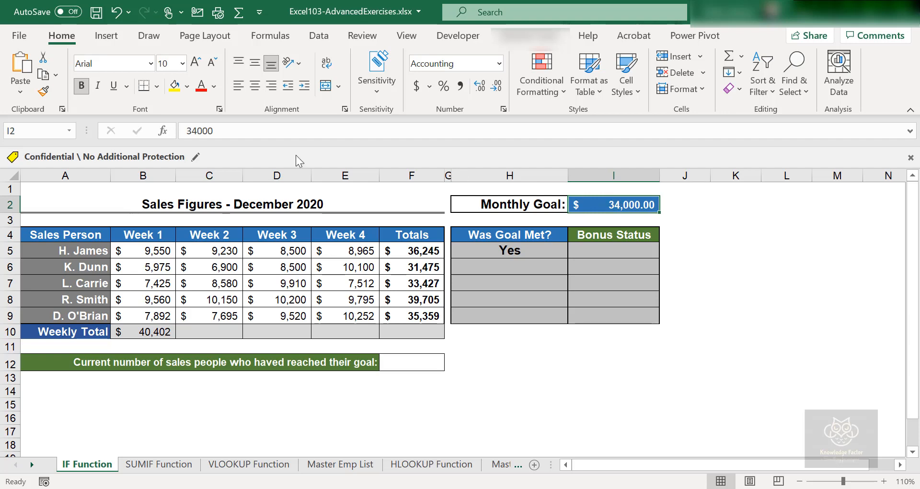
click(53, 130)
text(G)
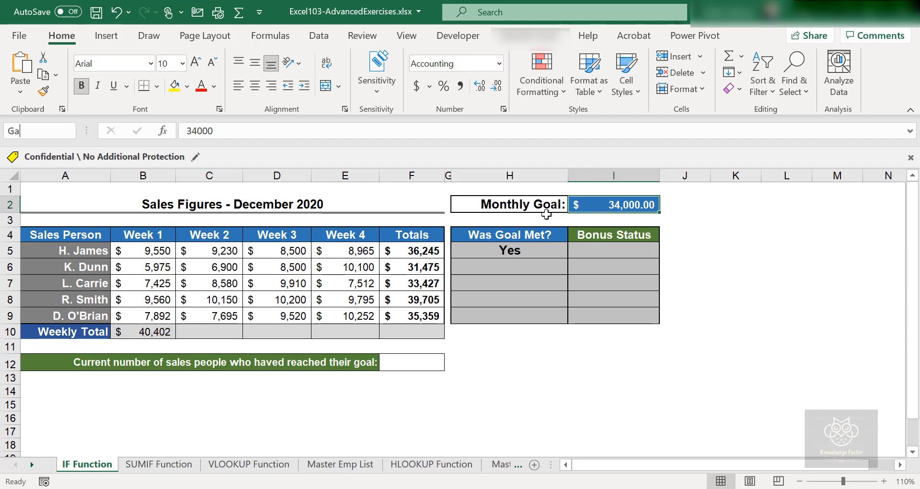
text(oal)
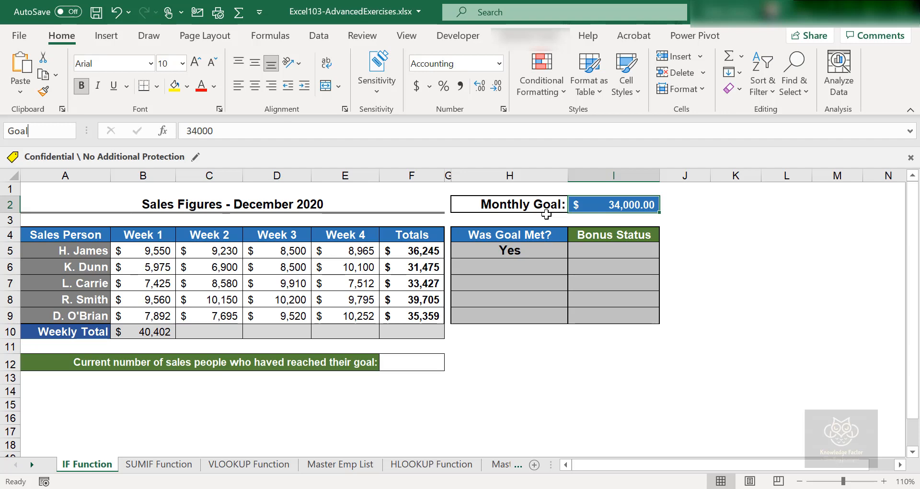
key(Return)
click(607, 206)
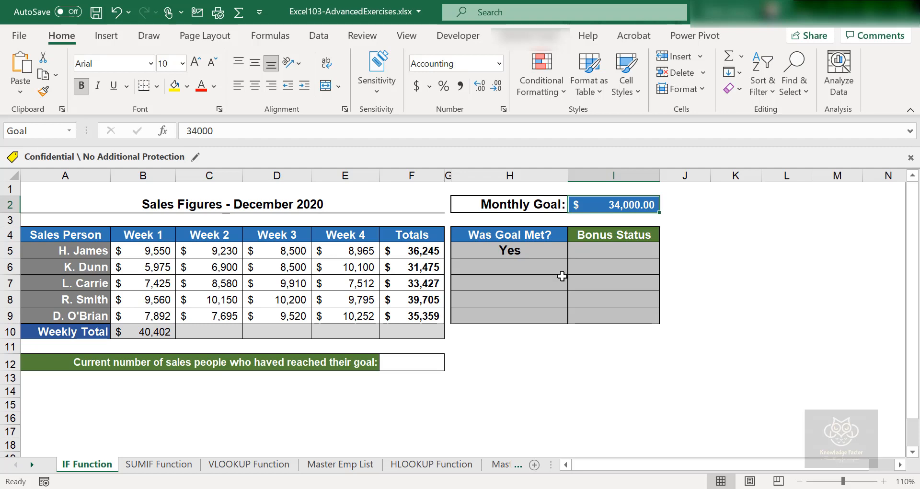
- Replace $I$2 with Goal so H5 reads =IF(F5>Goal,"Yes","No")
click(527, 250)
double_click(527, 249)
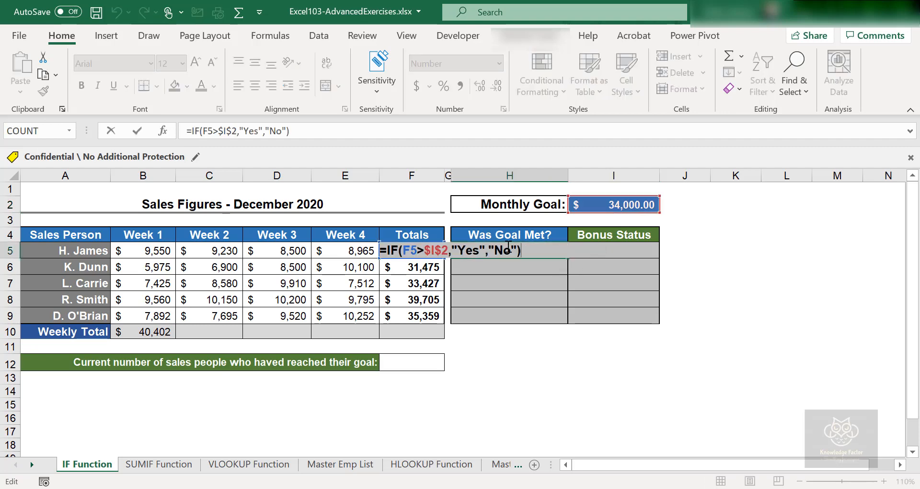
click(449, 250)
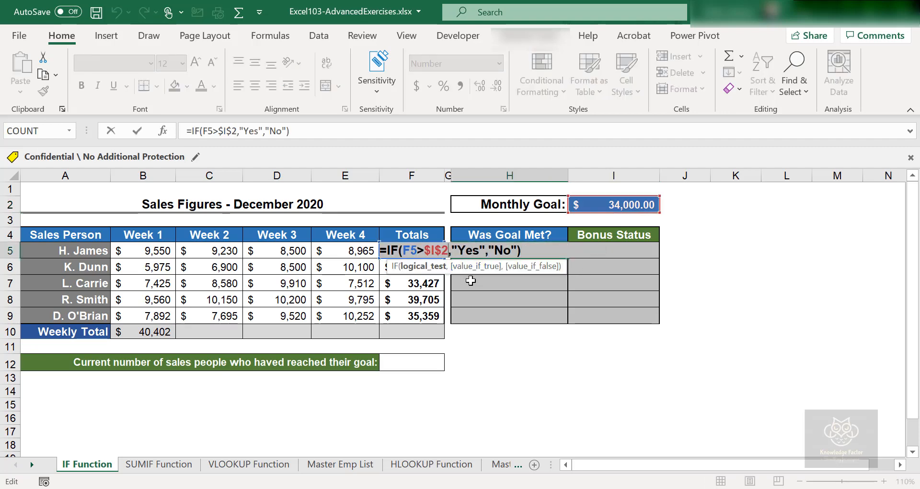
key(BackSpace)
key(BackSpace)
key(BackSpace)
key(BackSpace)
key(BackSpace)
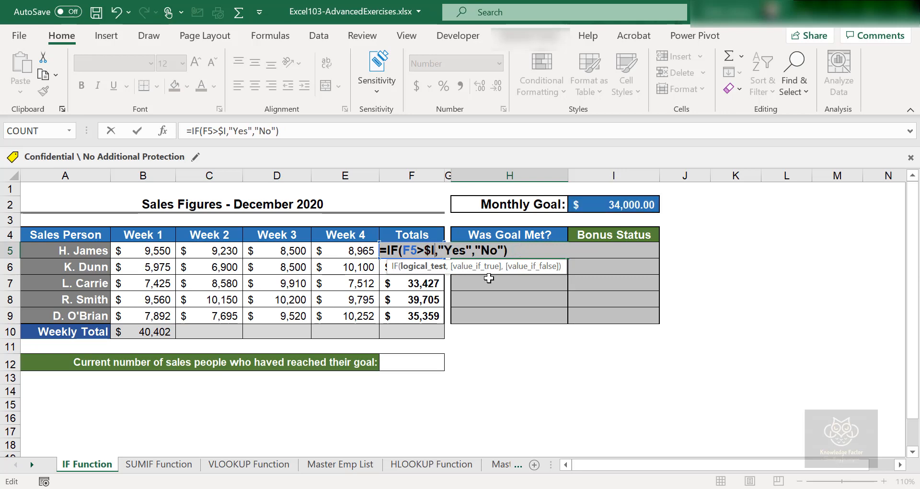
text(Goa)
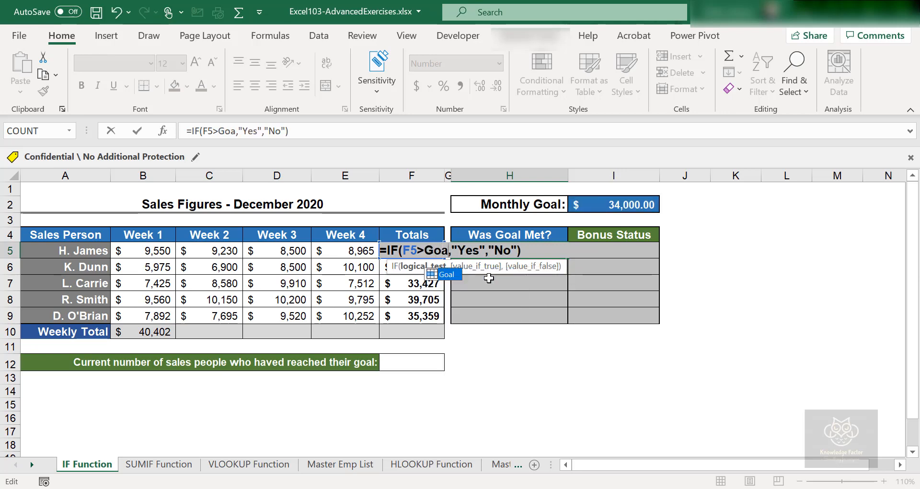
text(l)
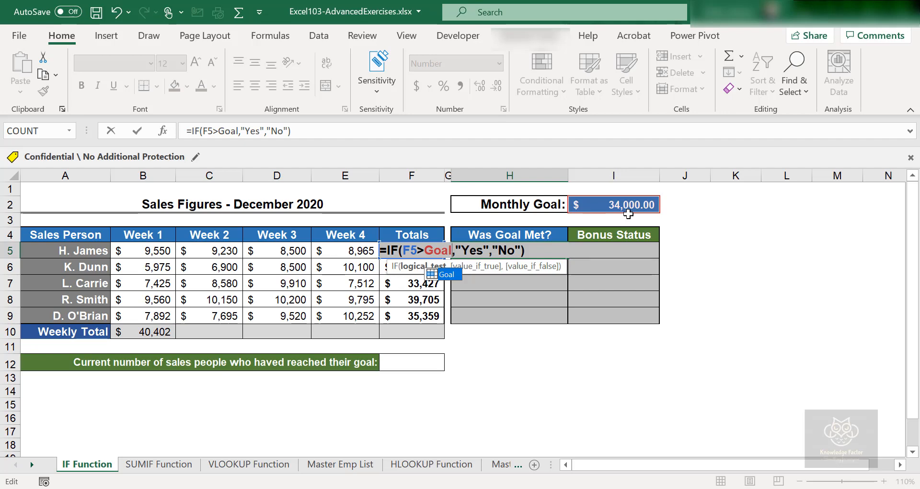
key(Return)
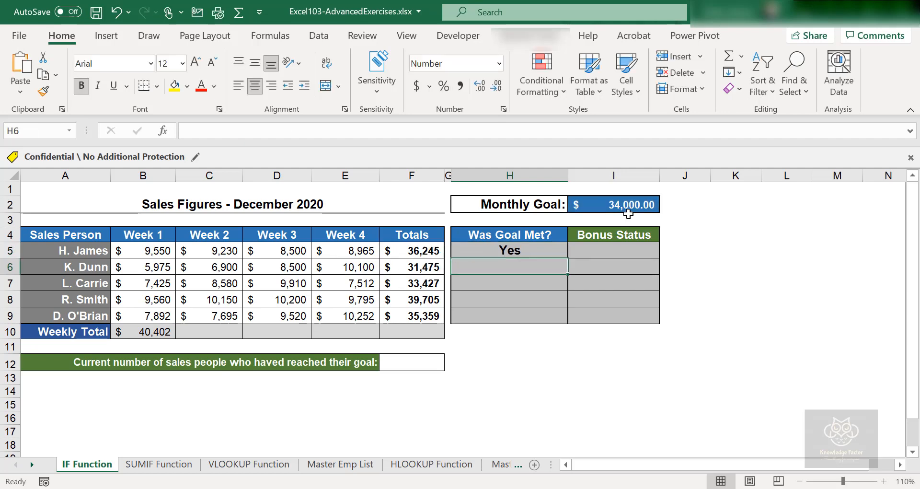
- Copy H5's Goal formula to H6:H9 and verify each cell, giving Yes, No, No, Yes, Yes
click(532, 251)
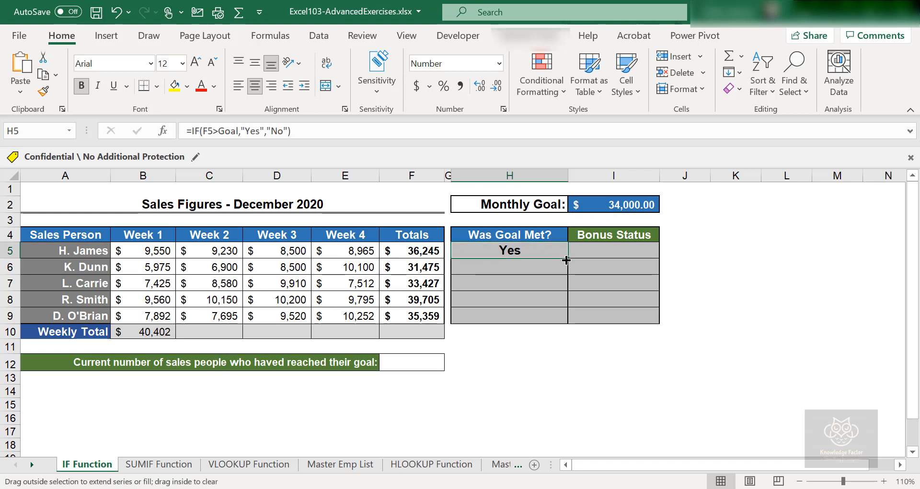
drag(567, 259, 565, 318)
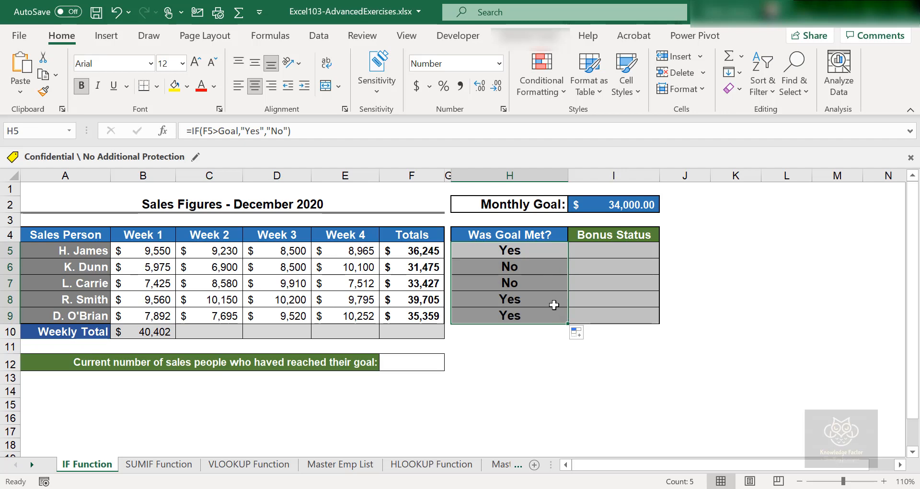
double_click(530, 267)
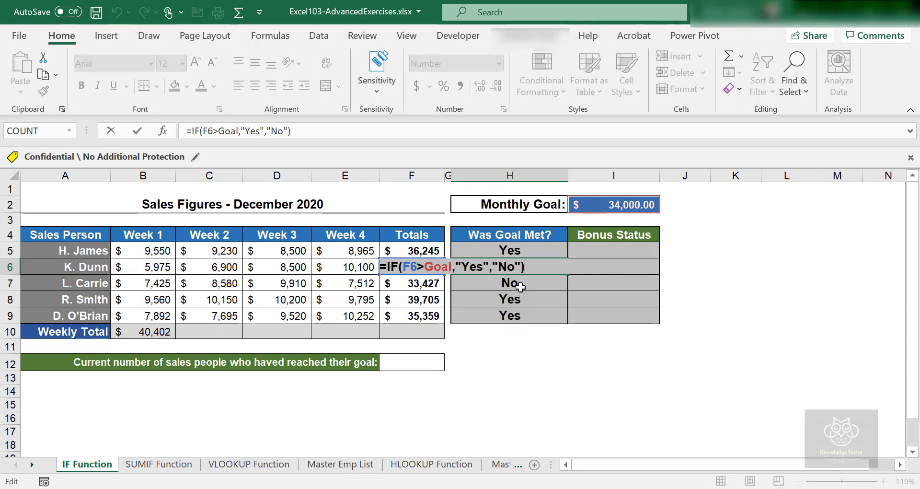
double_click(520, 286)
click(533, 315)
double_click(534, 315)
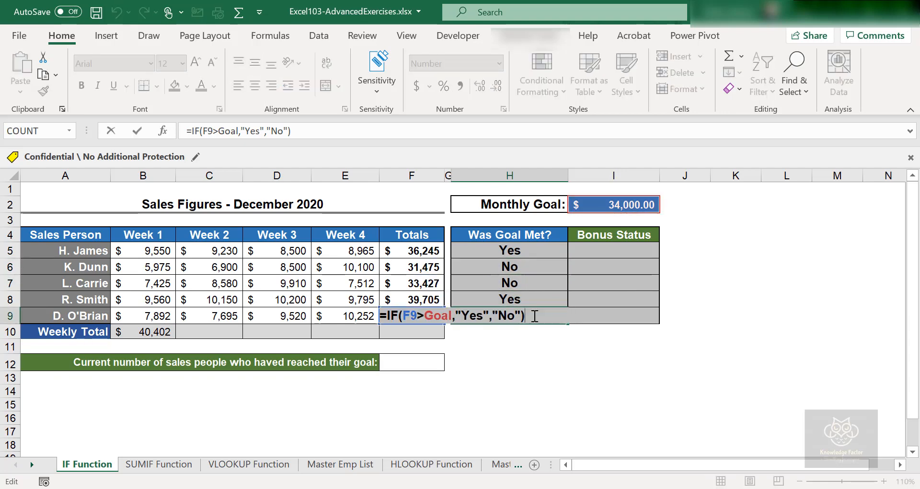
double_click(541, 301)
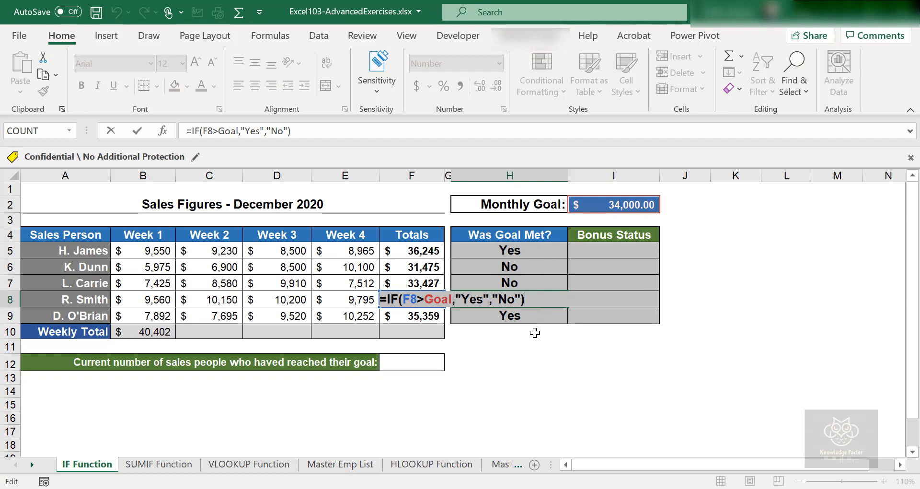
click(528, 372)
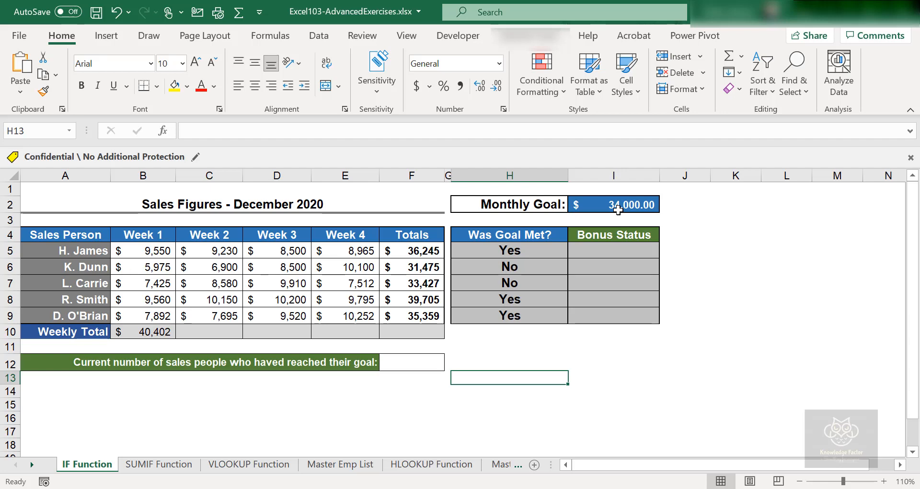
click(530, 267)
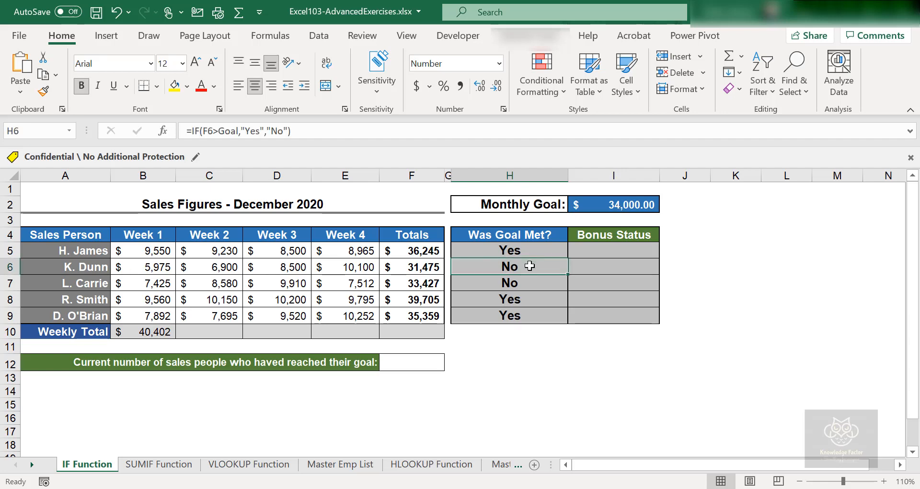
double_click(531, 266)
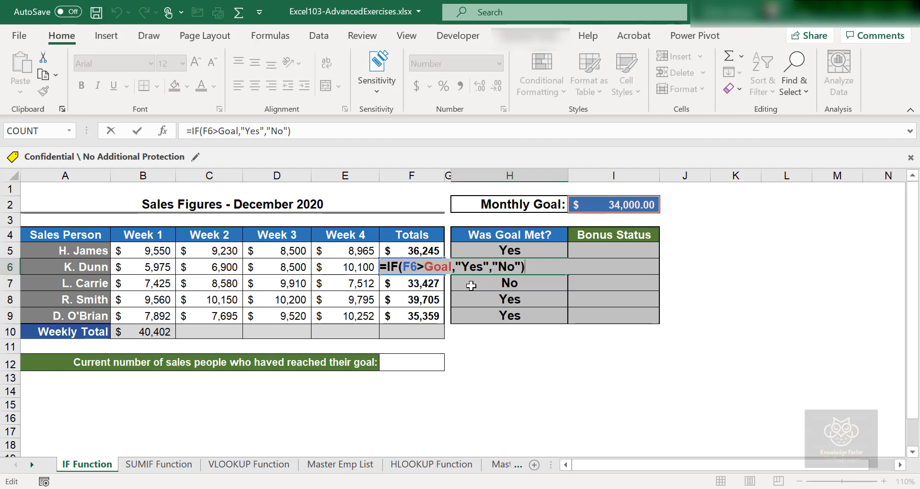
key(Return)
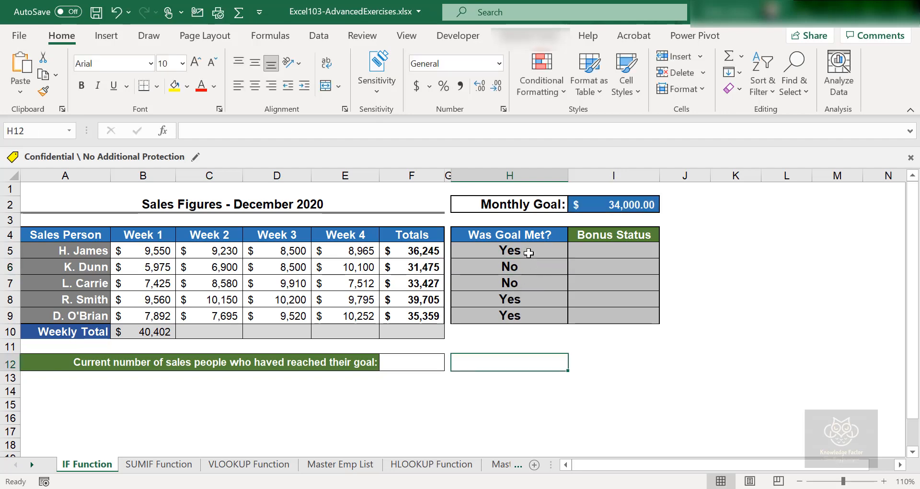